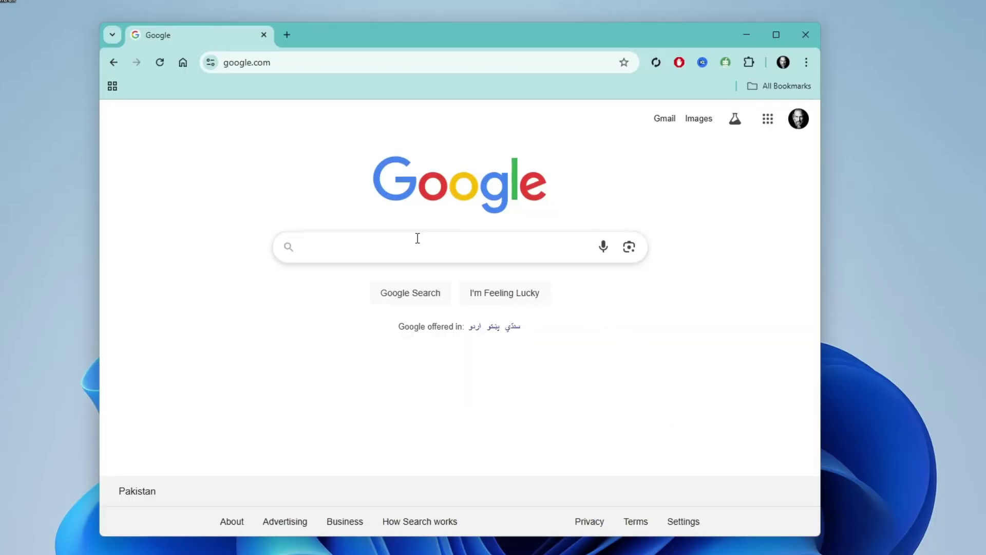
Search Google for 'msi afterburner' and open the official MSI Afterburner page on msi.com.
left_click(418, 238)
type("msi afterburner")
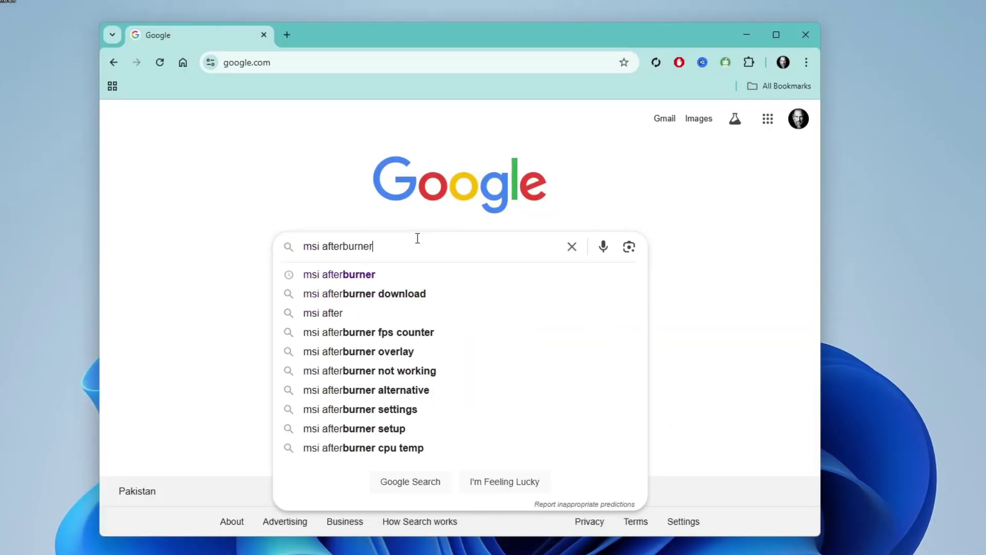
key("Return")
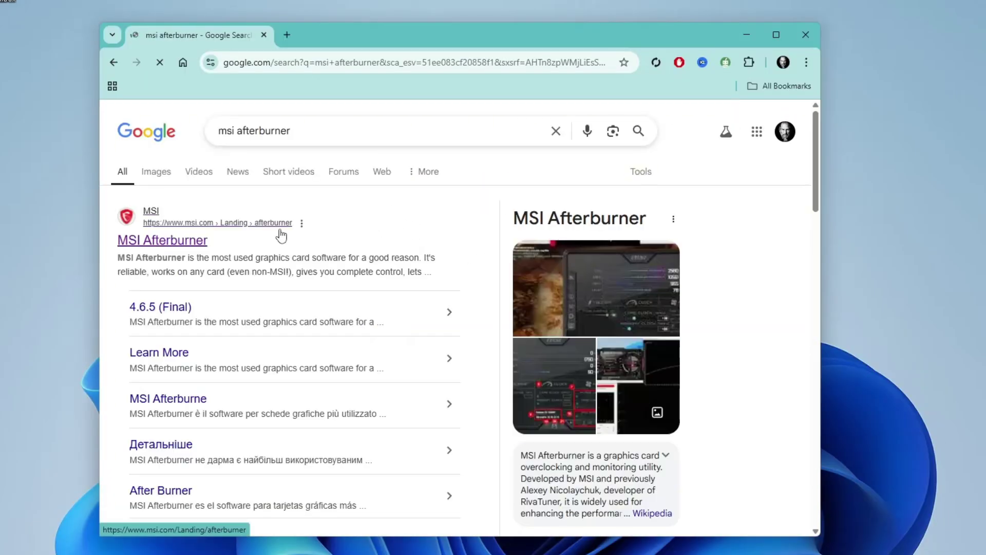
left_click(180, 240)
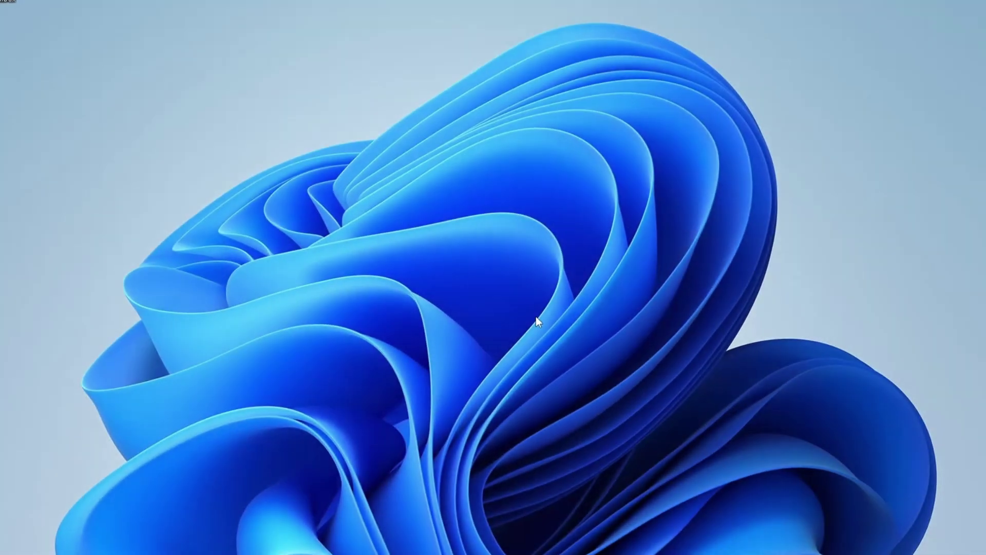
Launch MSI Afterburner from a Start menu search for 'msi'.
left_click(321, 528)
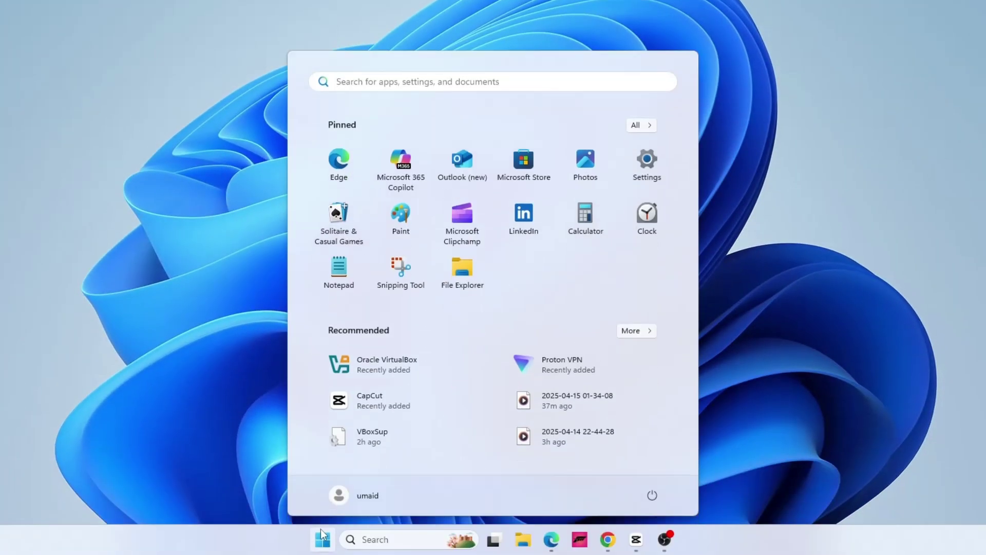
type("msi")
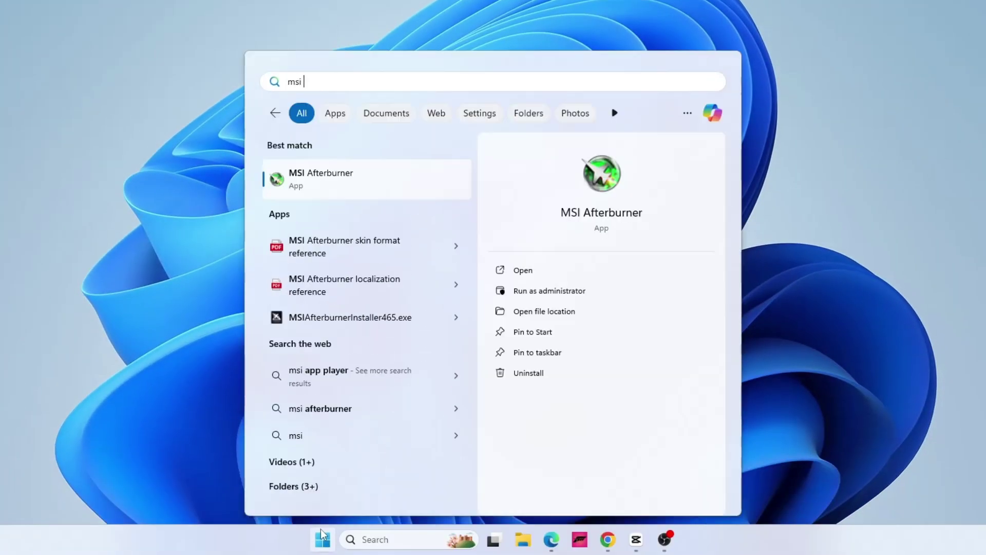
left_click(329, 177)
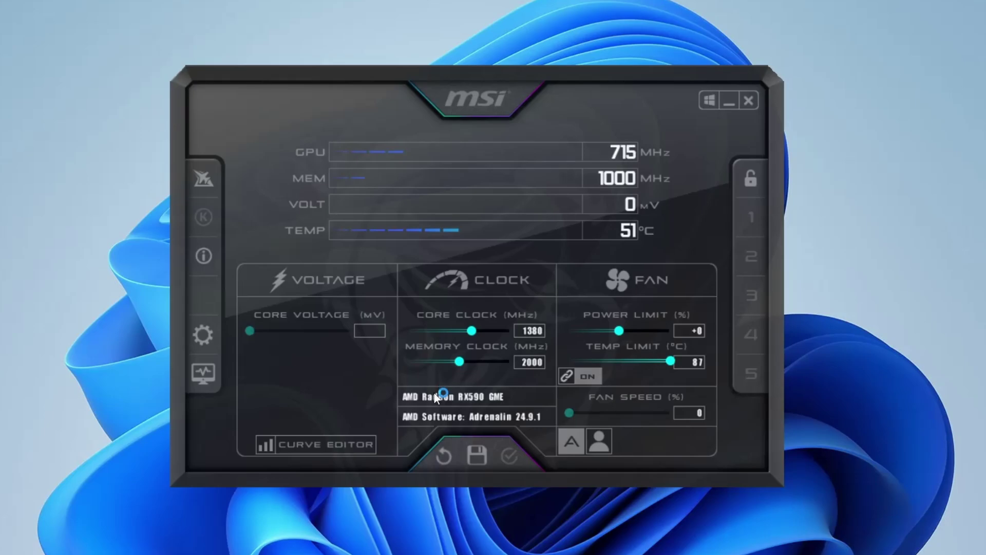
Enable user-defined software automatic fan control in Afterburner's Fan settings and confirm.
left_click(200, 336)
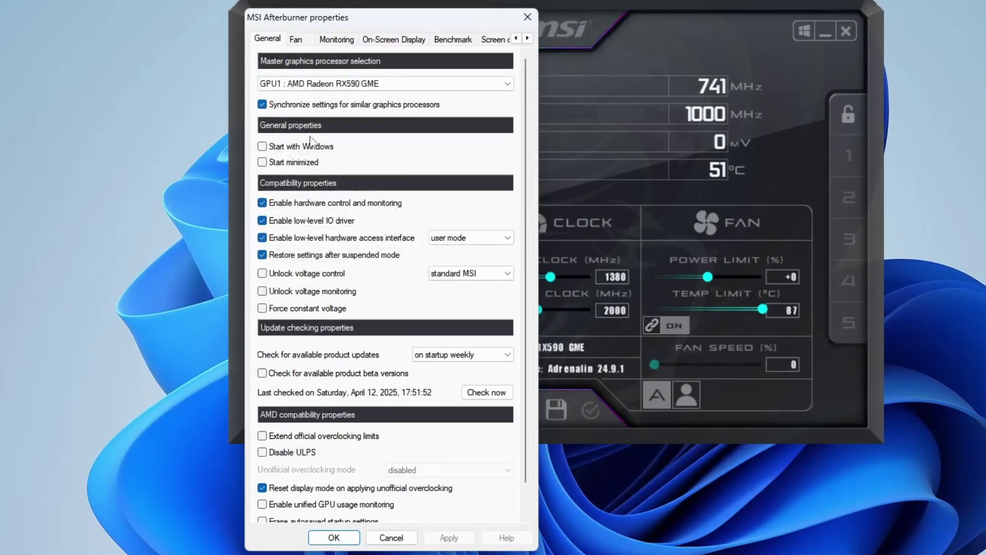
left_click(297, 40)
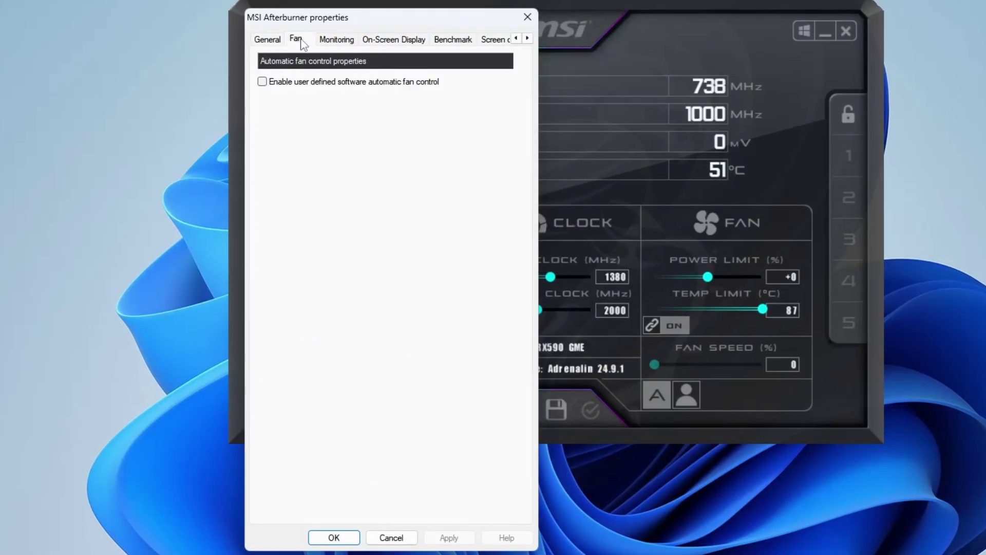
left_click(262, 83)
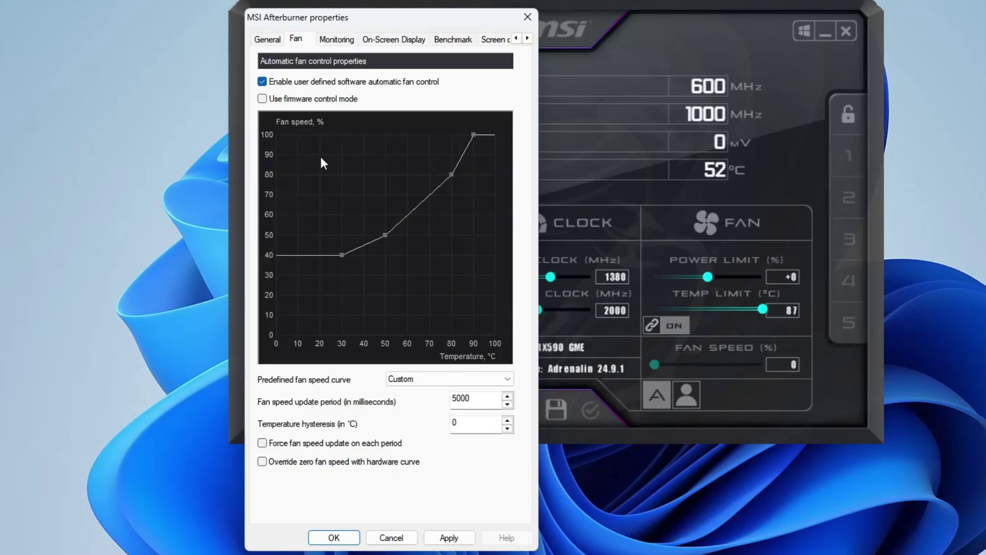
mouse_move(331, 162)
left_click(339, 540)
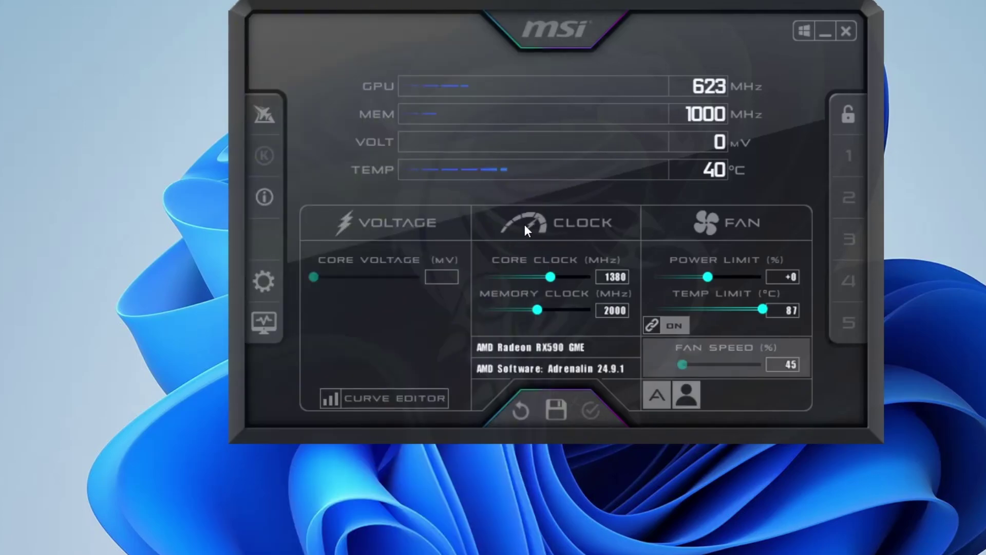
Unlock voltage control and monitoring, force constant voltage, and restart Afterburner to apply them.
left_click(250, 284)
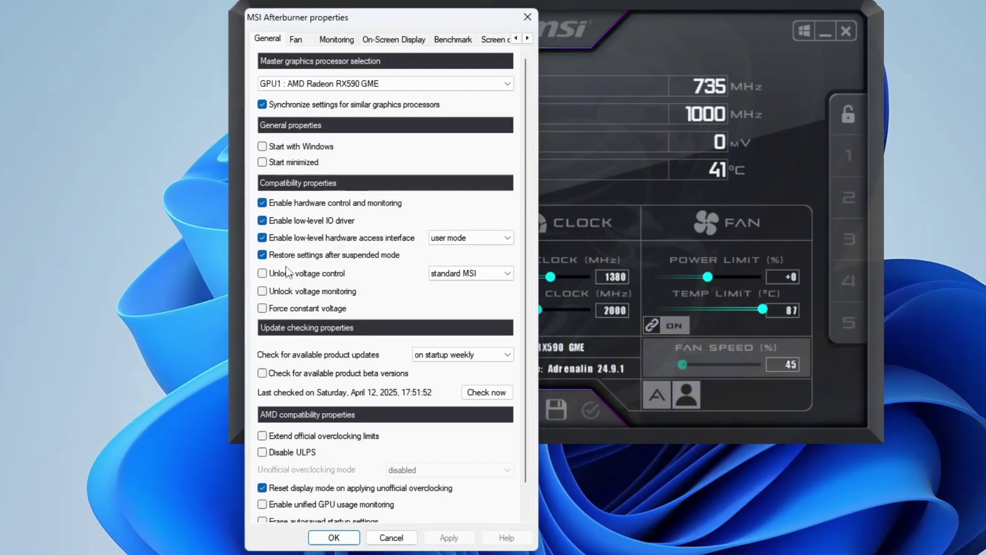
left_click(263, 274)
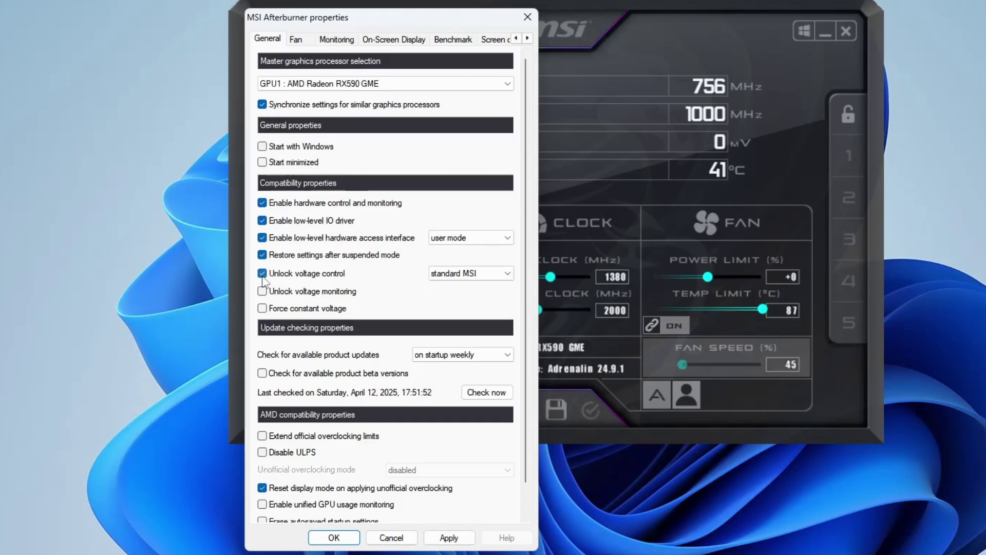
left_click(263, 291)
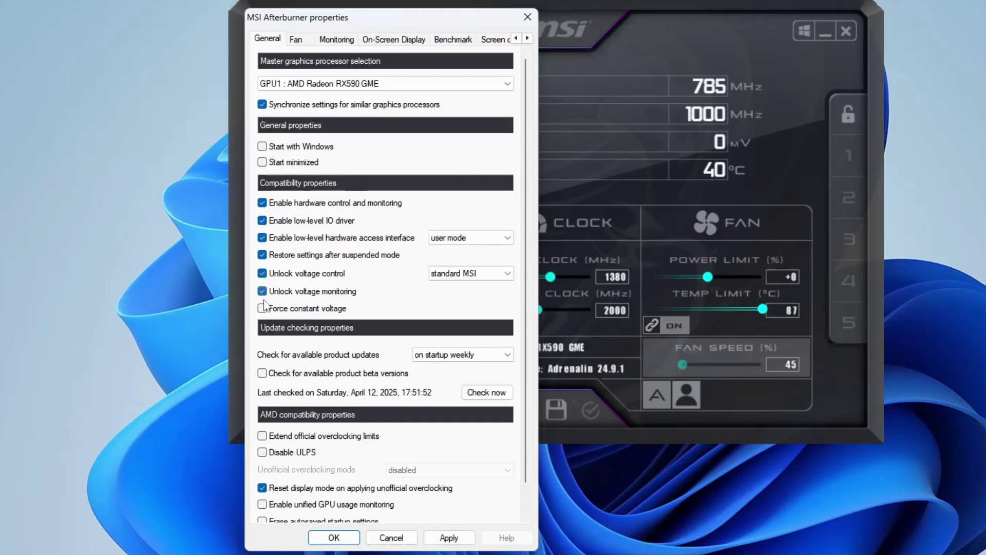
left_click(263, 309)
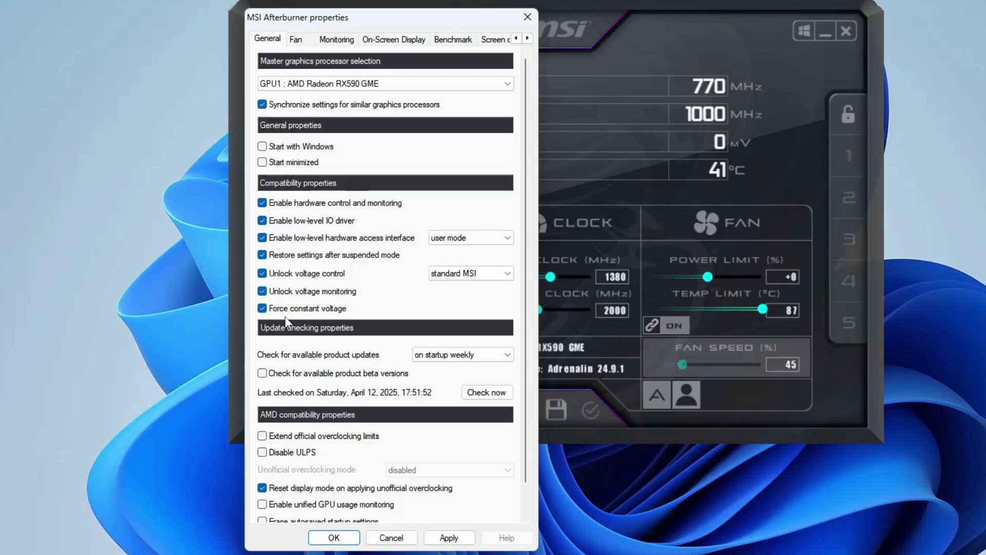
left_click(450, 538)
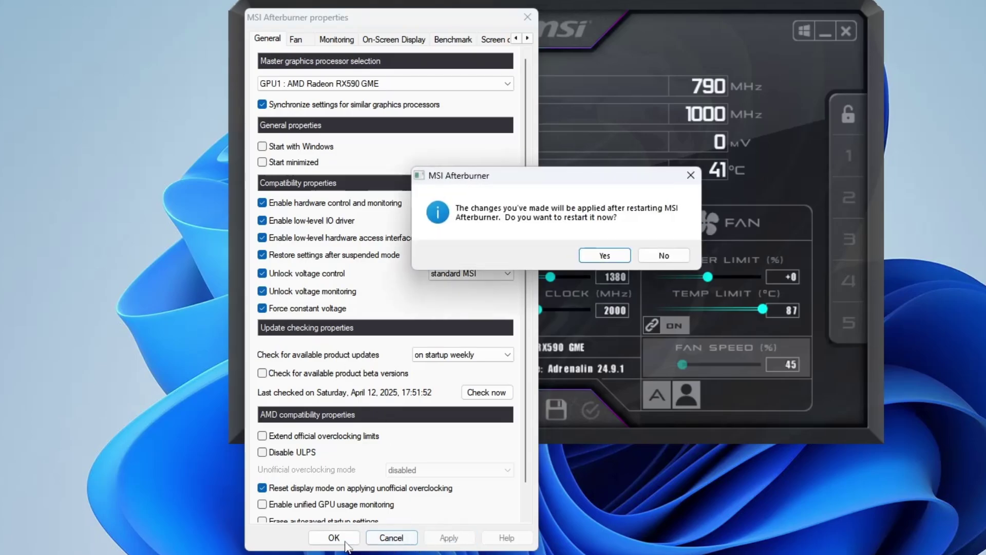
left_click(600, 257)
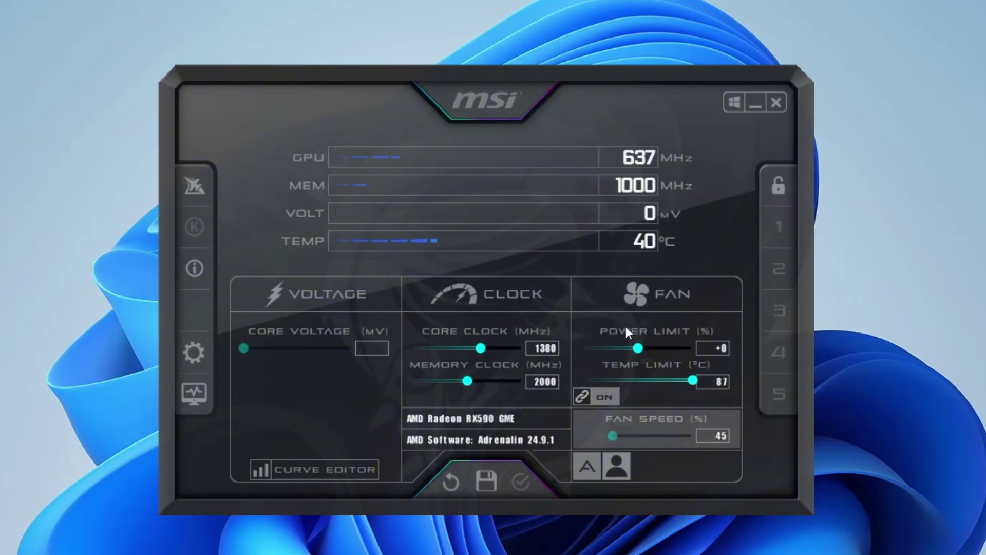
left_click(635, 347)
left_click_drag(635, 346, 679, 349)
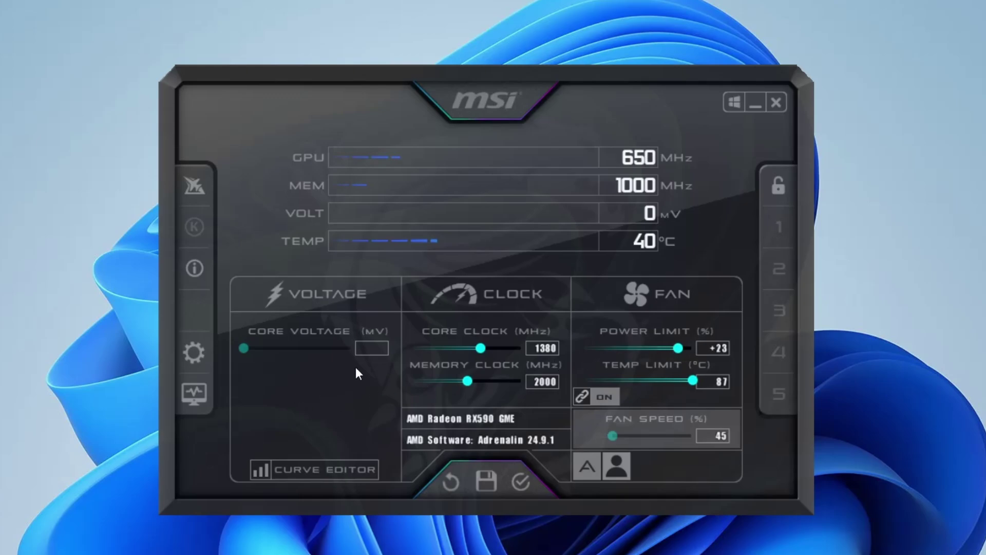
mouse_move(248, 345)
left_mouse_down()
mouse_move(289, 348)
mouse_move(248, 344)
left_mouse_up()
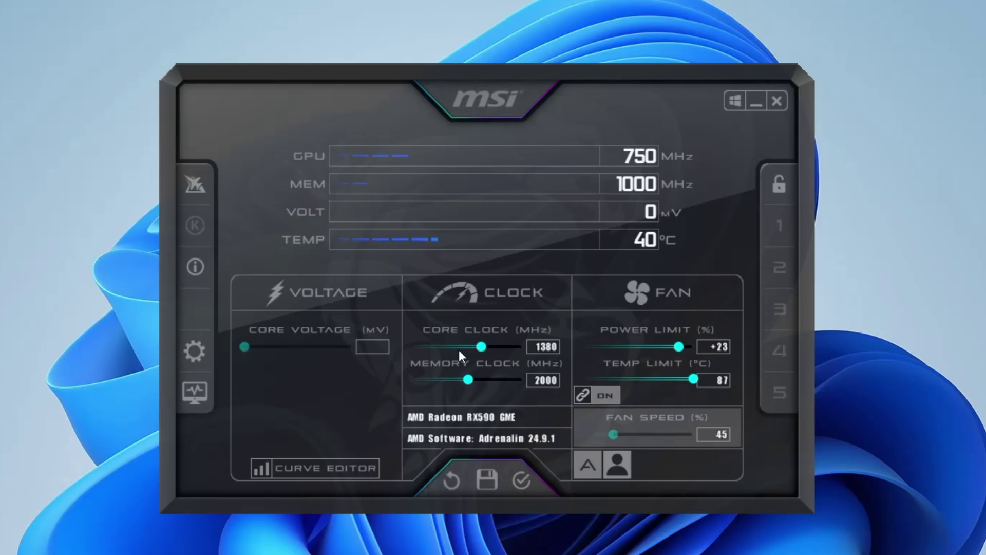
mouse_move(482, 348)
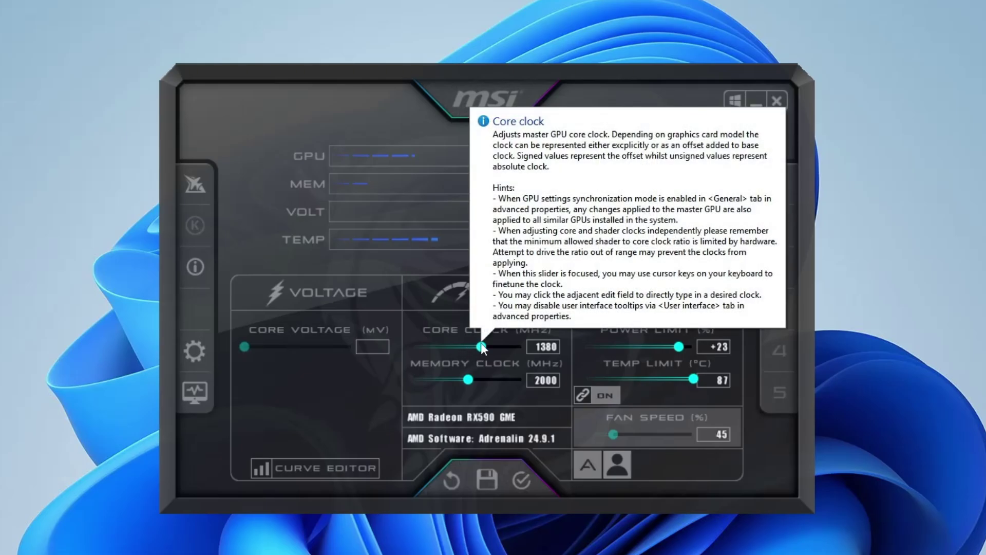
Set the core clock to 1429 MHz and memory clock to 2019 MHz, then apply.
left_click_drag(481, 343, 486, 342)
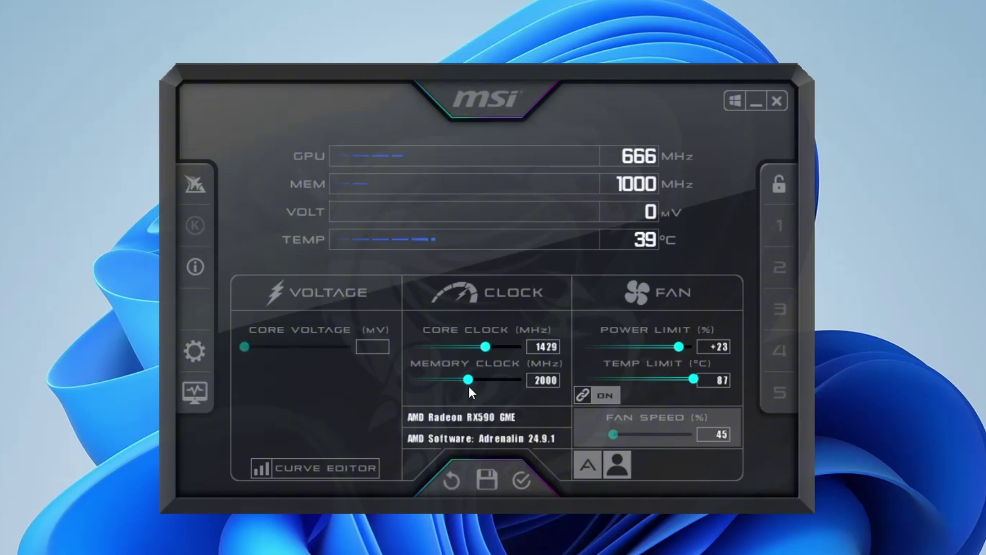
left_click_drag(467, 383, 470, 383)
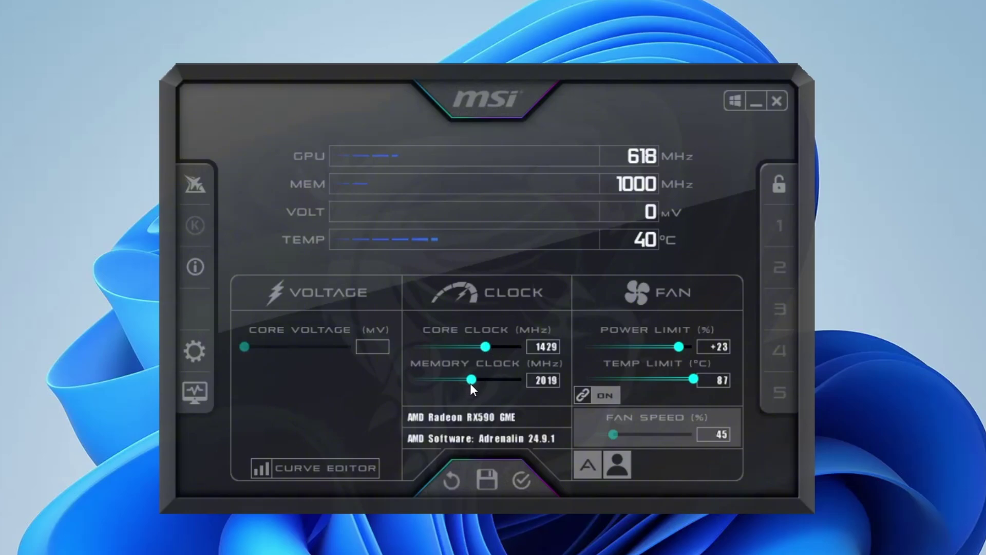
left_click(523, 478)
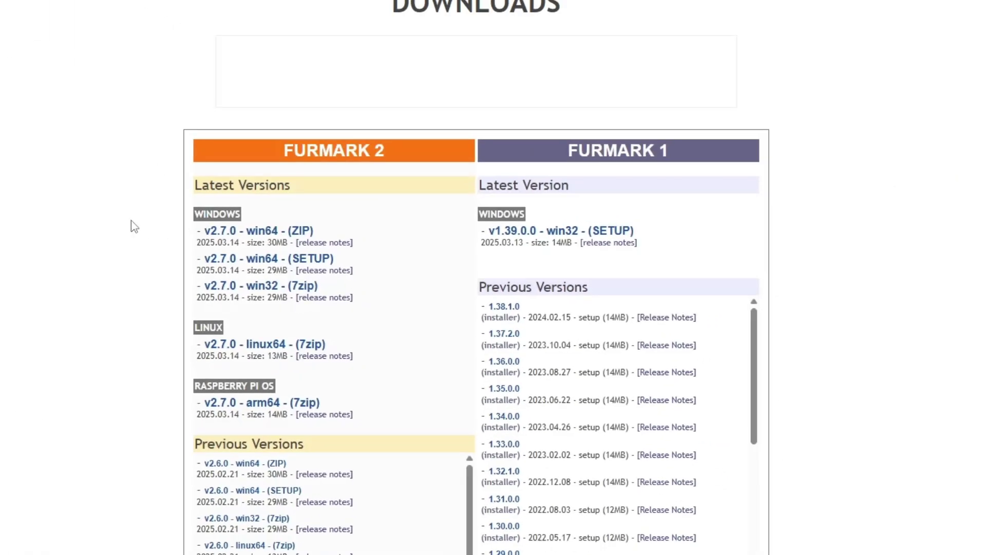
Get the FurMark 1.39.0.0 win32 setup and launch FurMark.
left_click(599, 232)
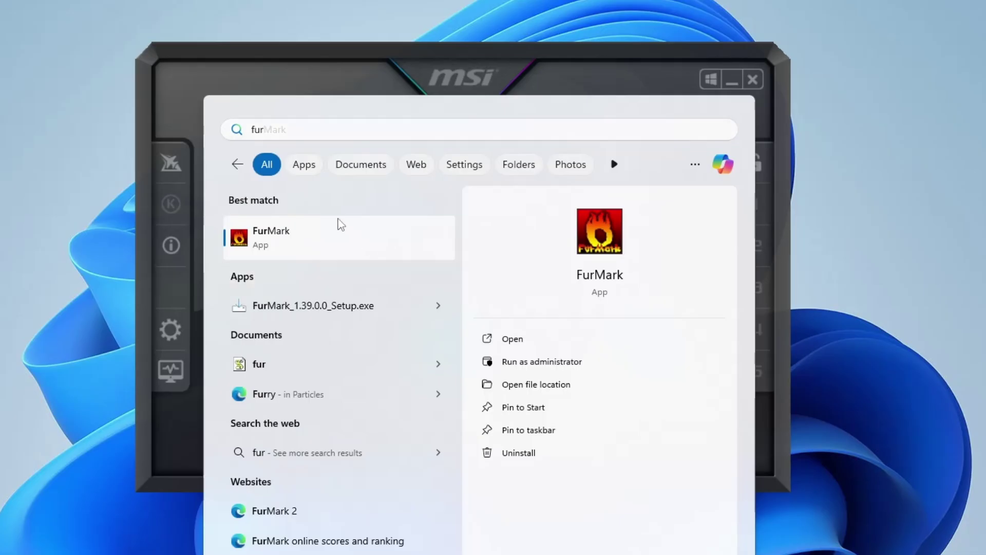
left_click(337, 223)
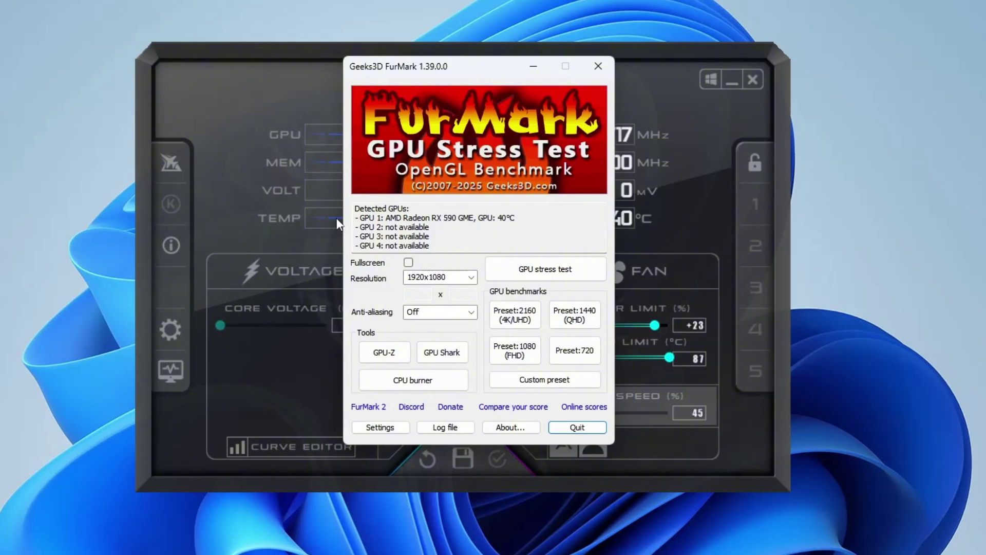
Enable FurMark fullscreen at 1920x1080 and move its window right, beside Afterburner.
left_click(409, 262)
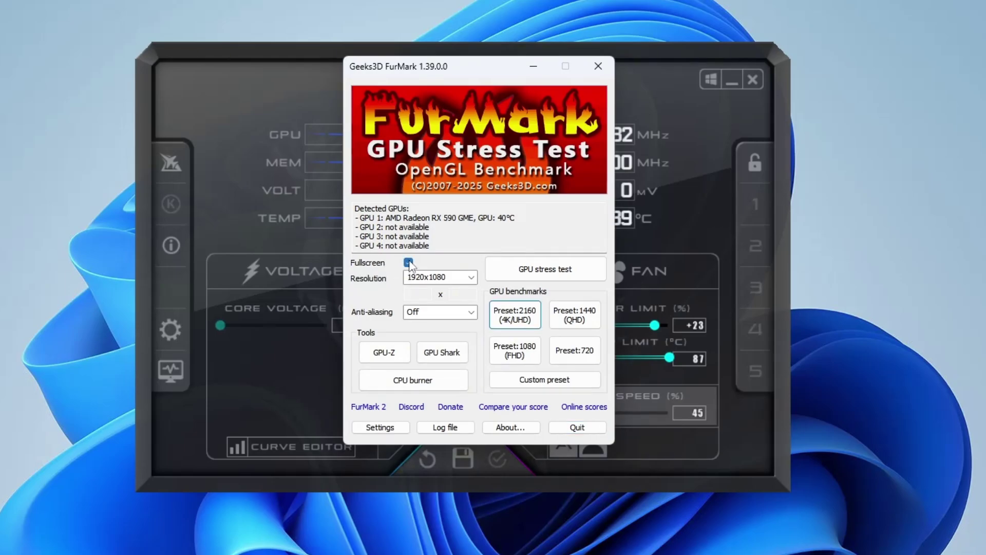
left_click(472, 277)
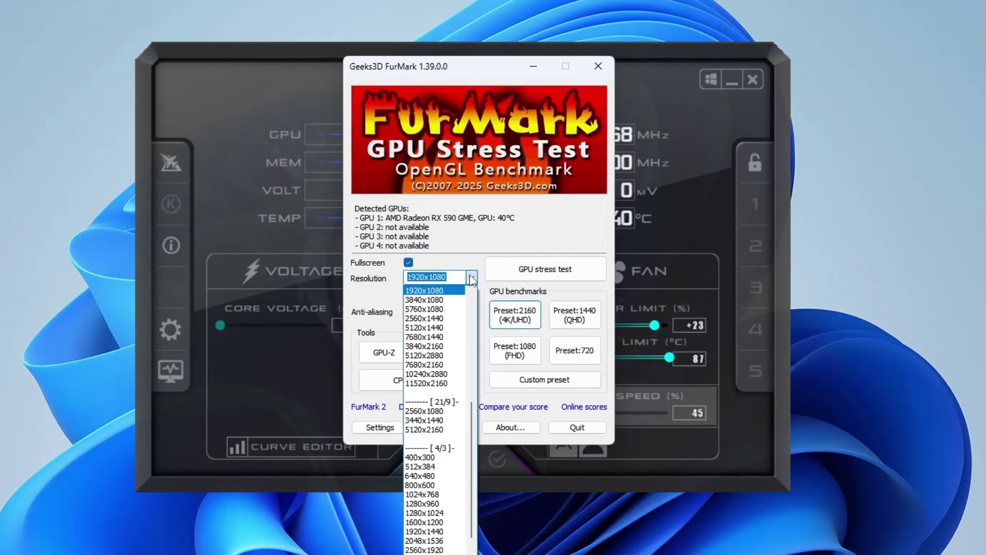
left_click(471, 277)
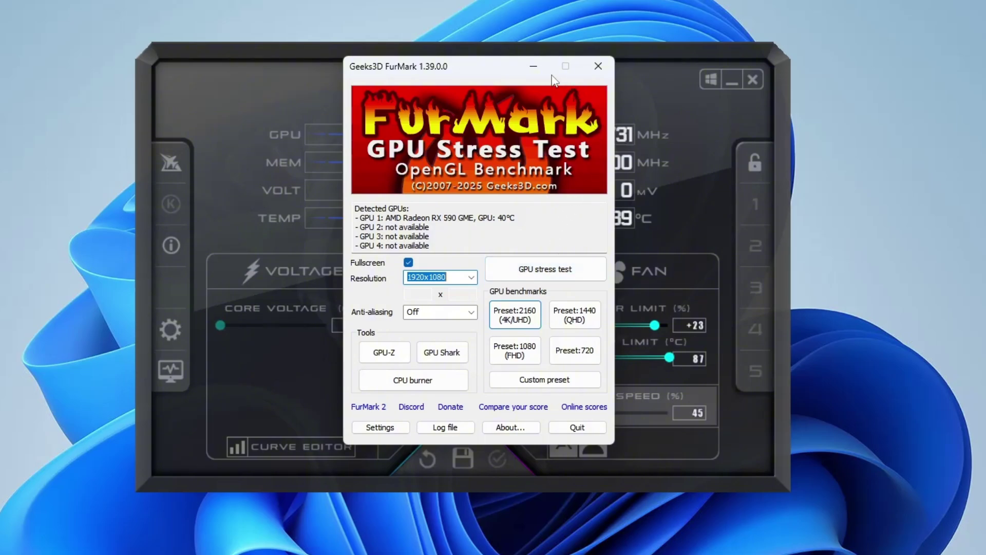
left_click_drag(478, 64, 908, 69)
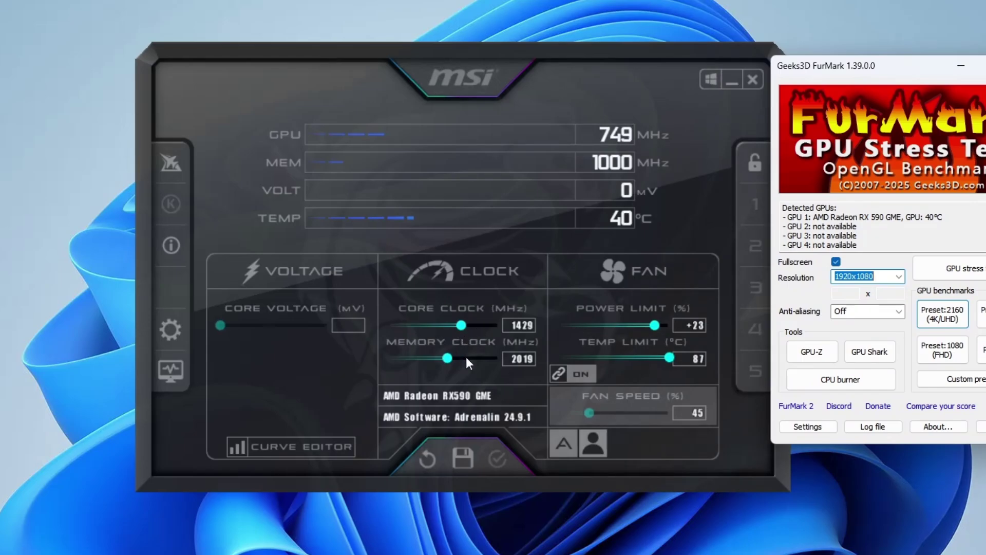
Nudge the core clock to 1438 MHz and move FurMark back to the screen centre.
left_click_drag(461, 329, 464, 326)
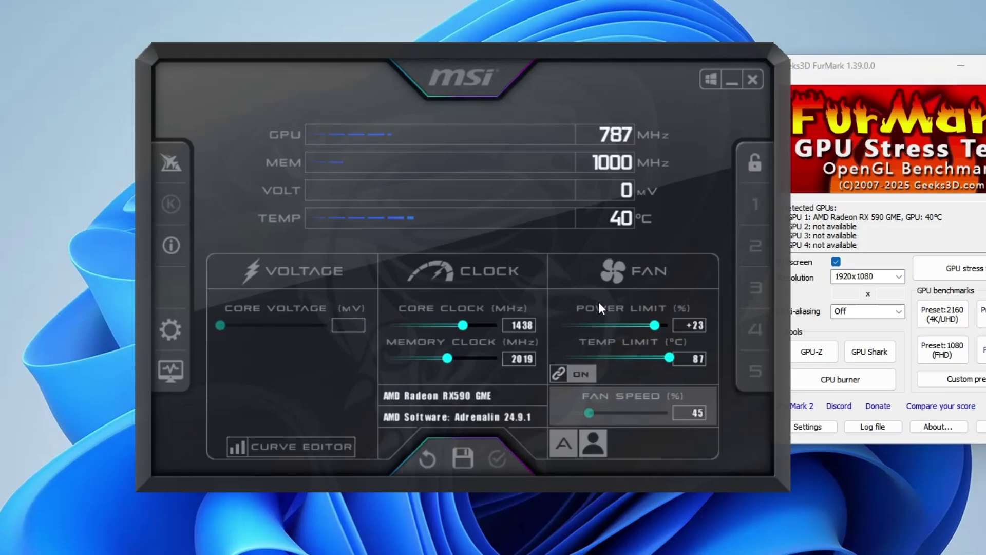
left_click(861, 231)
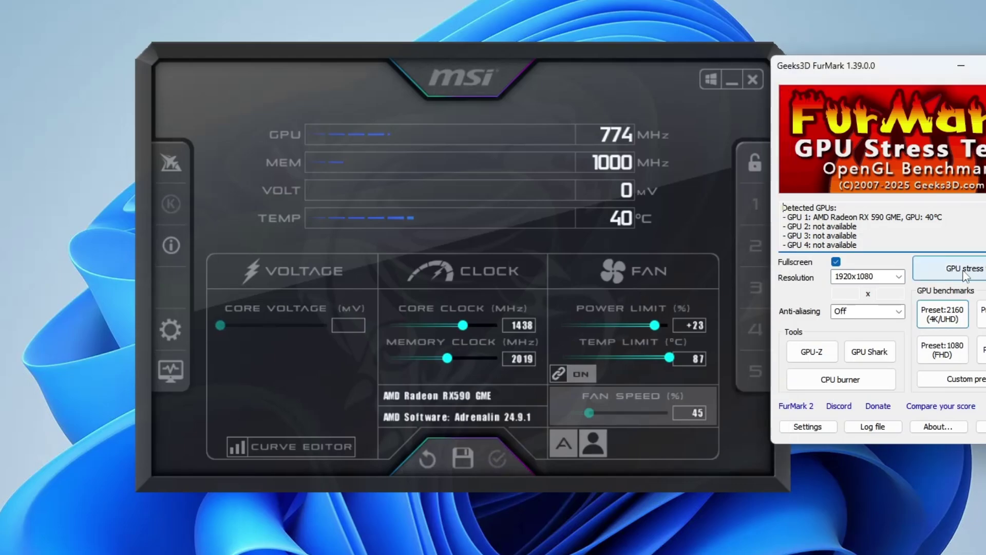
left_click_drag(856, 72, 880, 73)
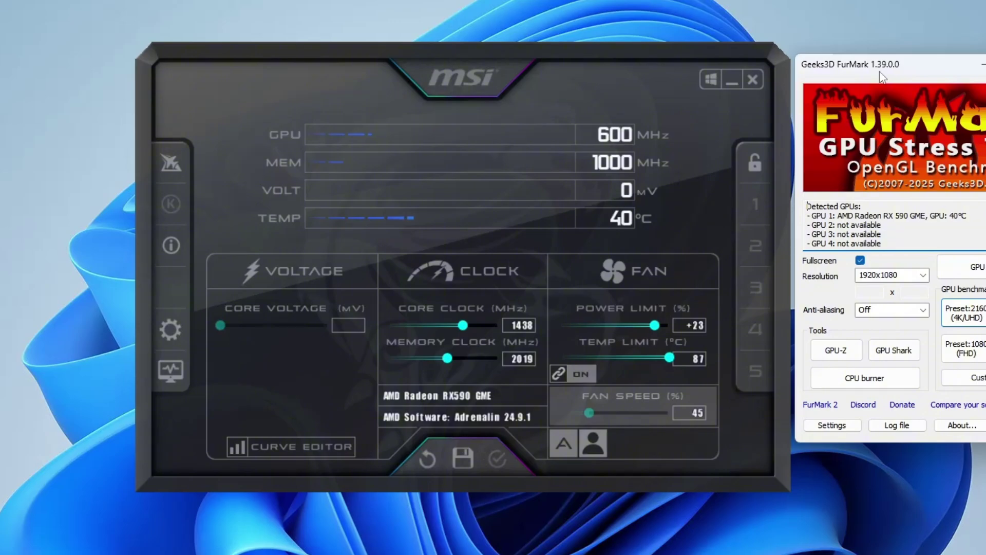
left_click_drag(881, 72, 590, 94)
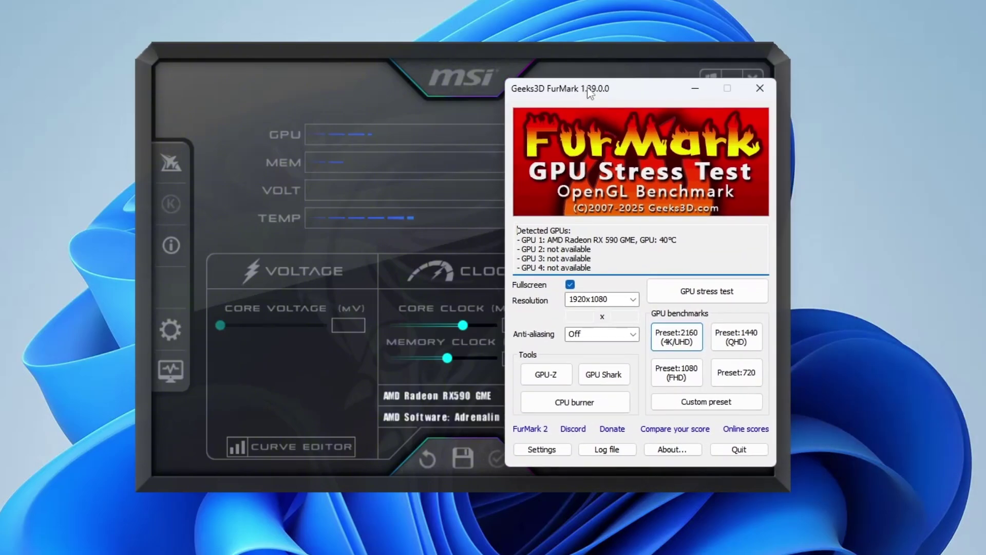